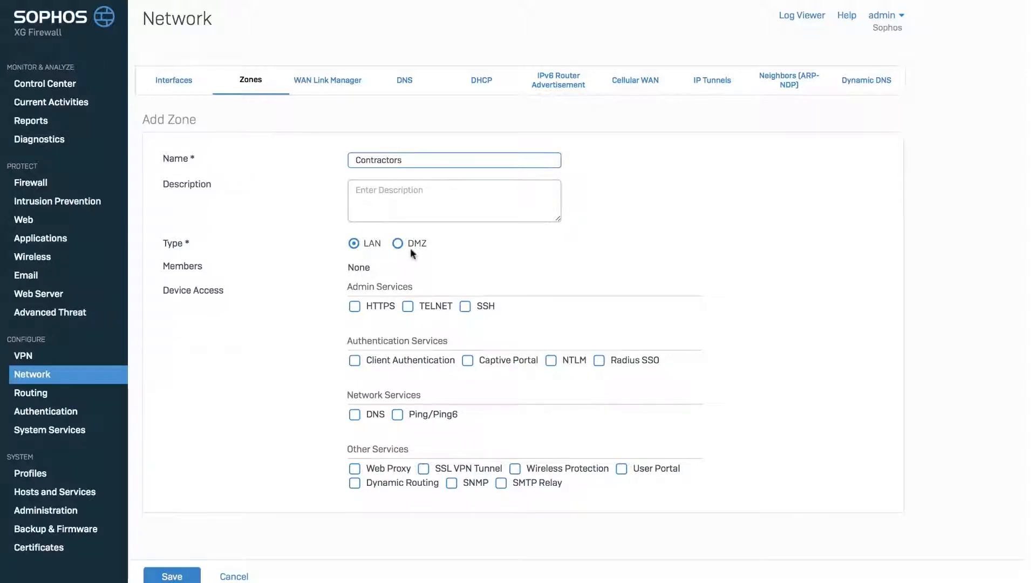
# Enable all authentication services, DNS, Web Proxy, SSL VPN Tunnel, Wireless Protection and User Portal for the Contractors zone, and save the zone
pyautogui.click(354, 361)
pyautogui.click(469, 362)
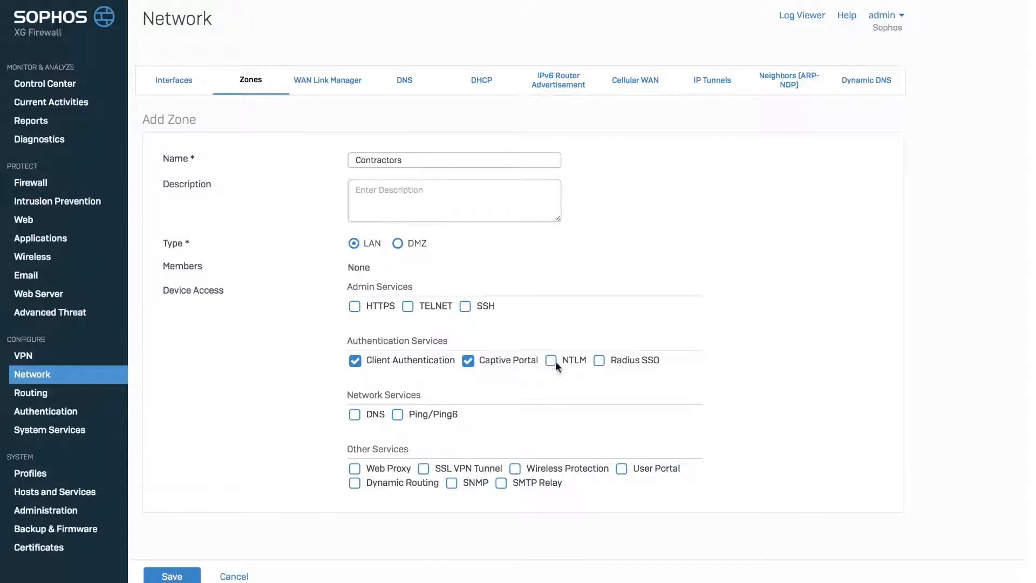
pyautogui.click(355, 414)
pyautogui.click(355, 468)
pyautogui.click(426, 469)
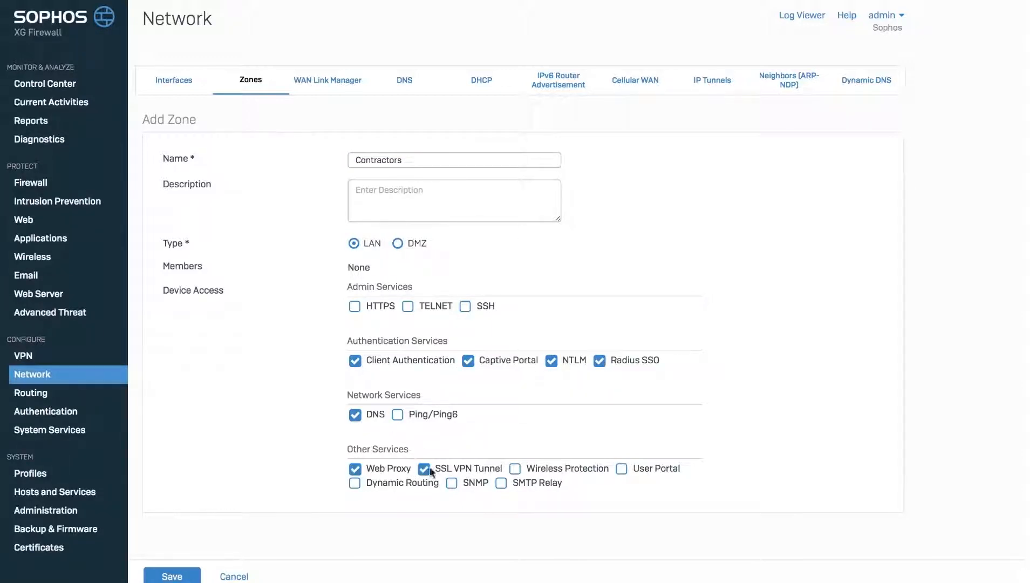
pyautogui.click(515, 468)
pyautogui.click(622, 468)
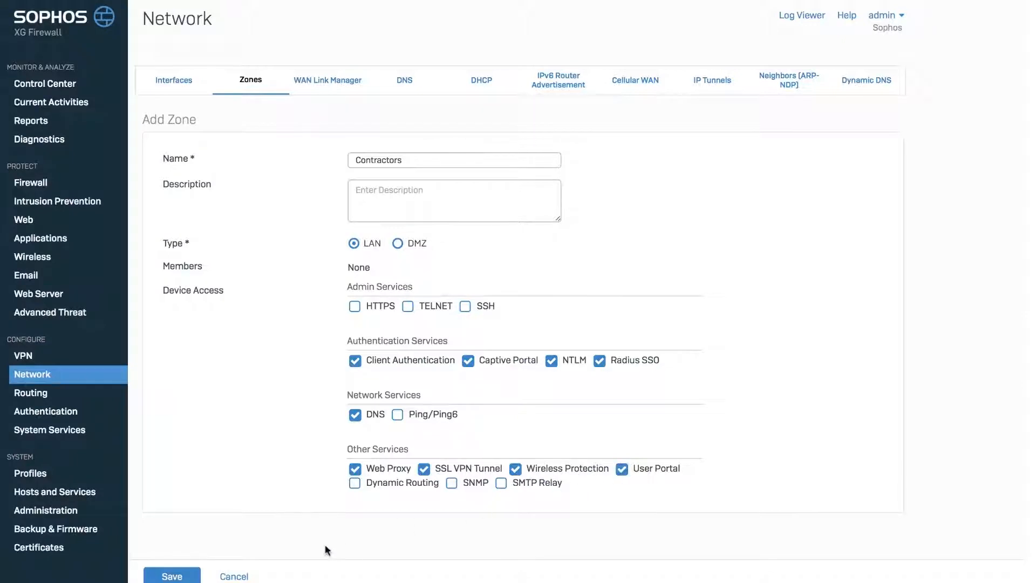
pyautogui.click(190, 575)
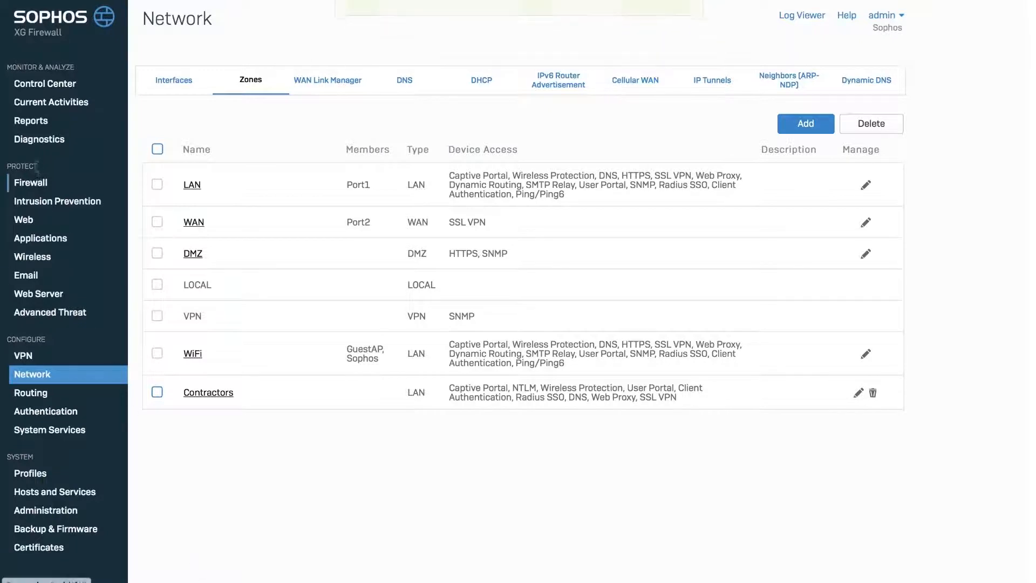
# Add a new user/network firewall rule and name it "Contractors to WAN"
pyautogui.click(37, 185)
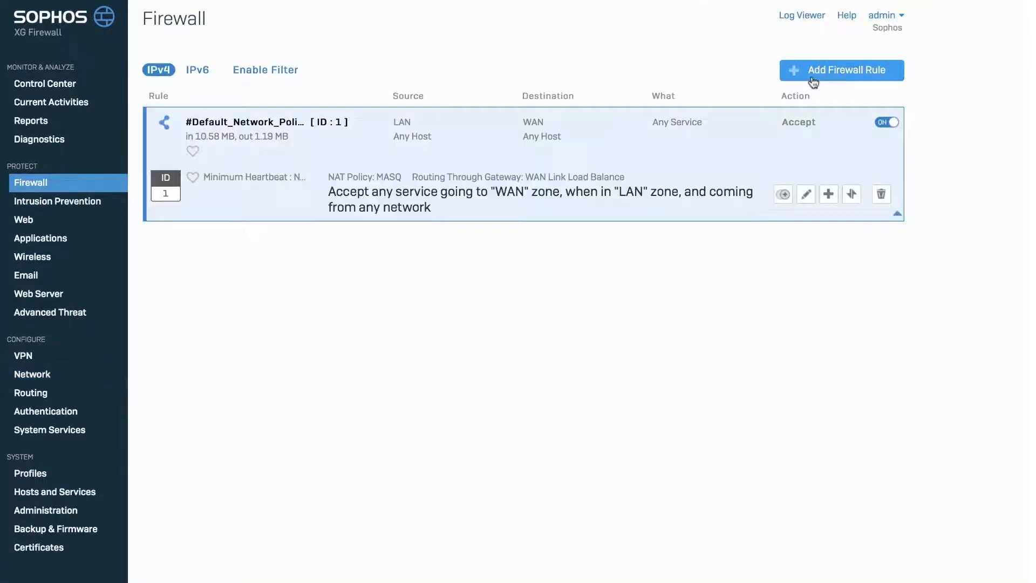
pyautogui.click(814, 82)
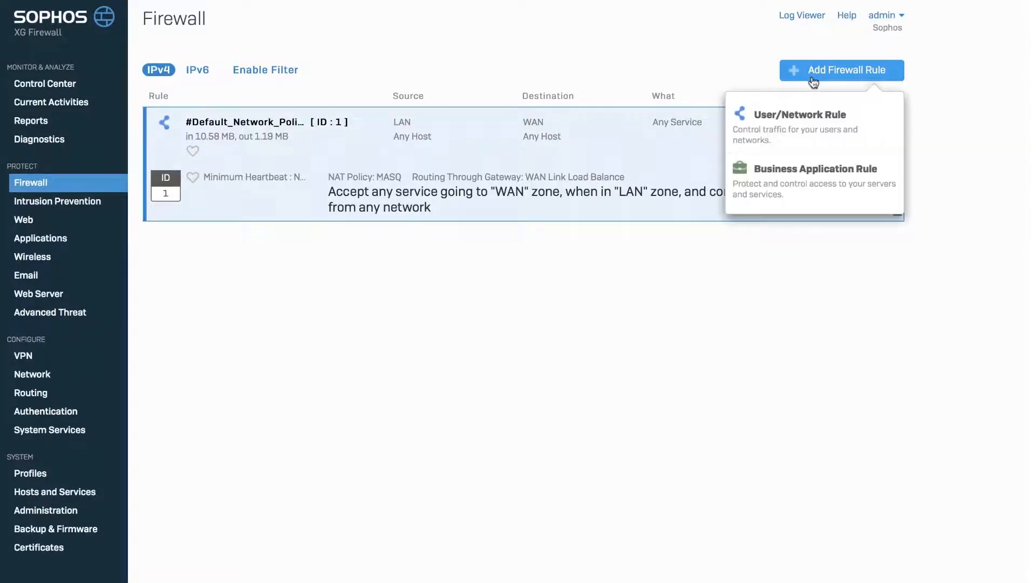
pyautogui.click(802, 112)
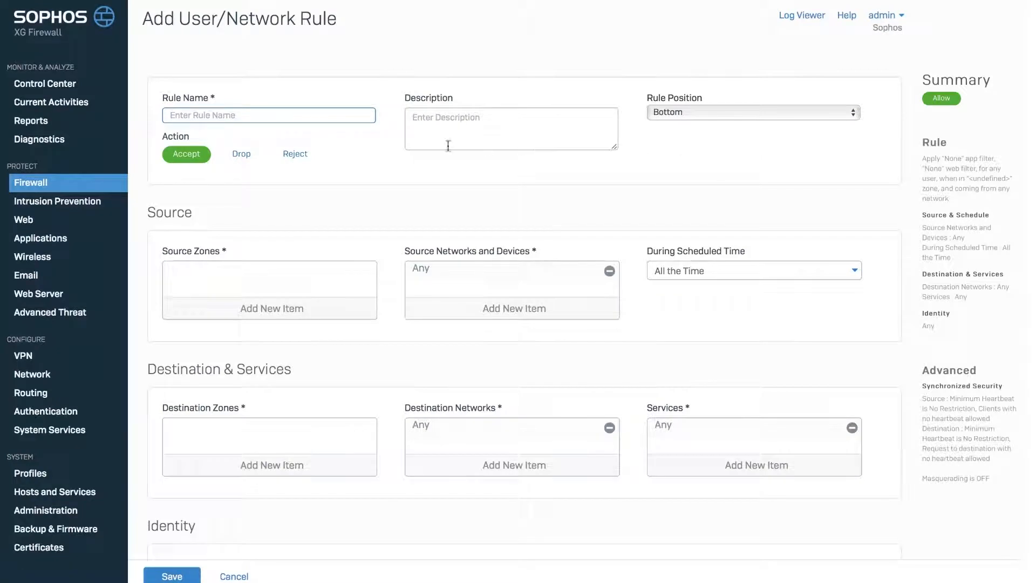
pyautogui.write('Con')
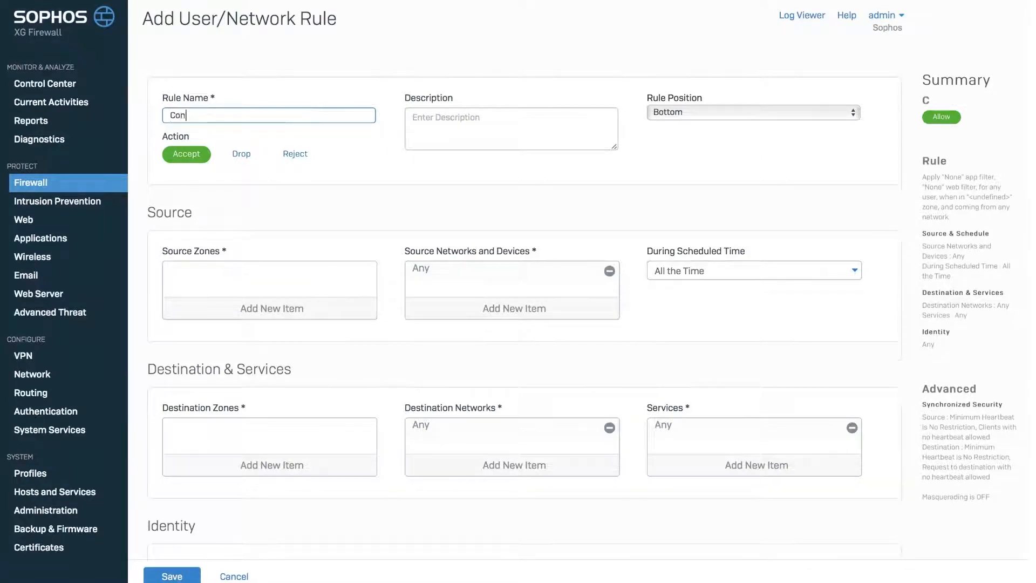
pyautogui.write('tractors to ')
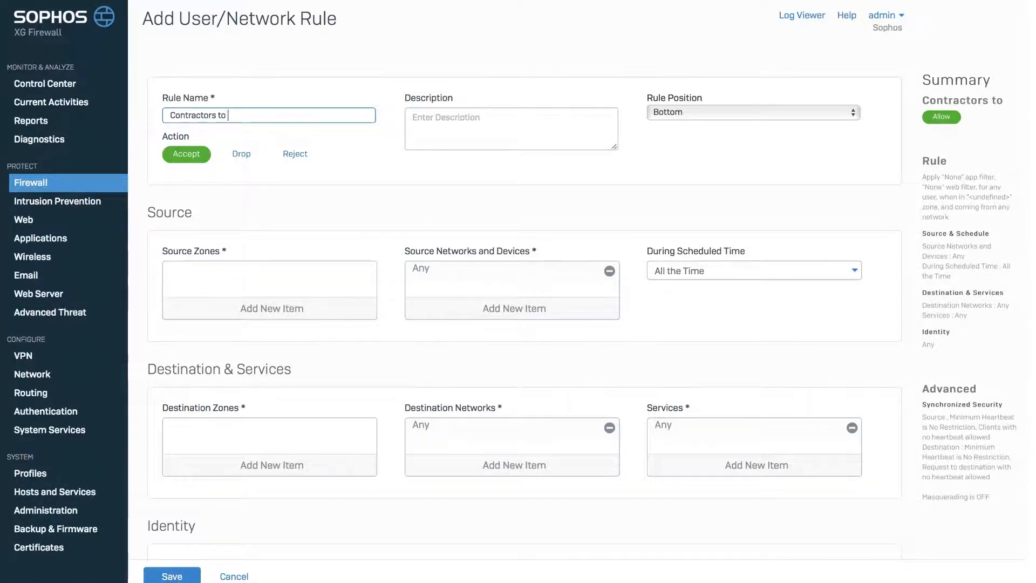
pyautogui.write('WAN')
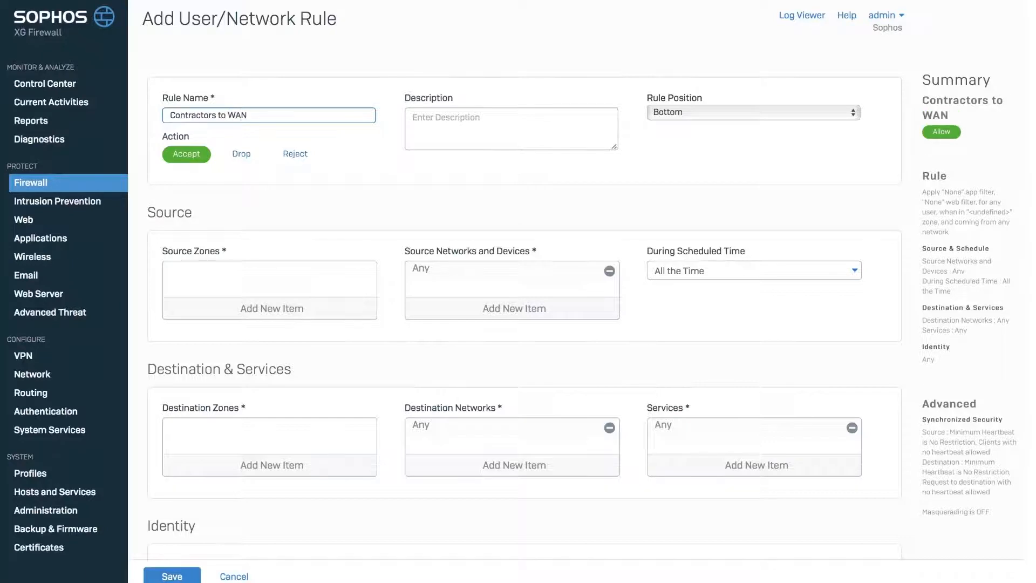
# Set the rule's source zone to Contractors and its destination zone to WAN
pyautogui.click(219, 308)
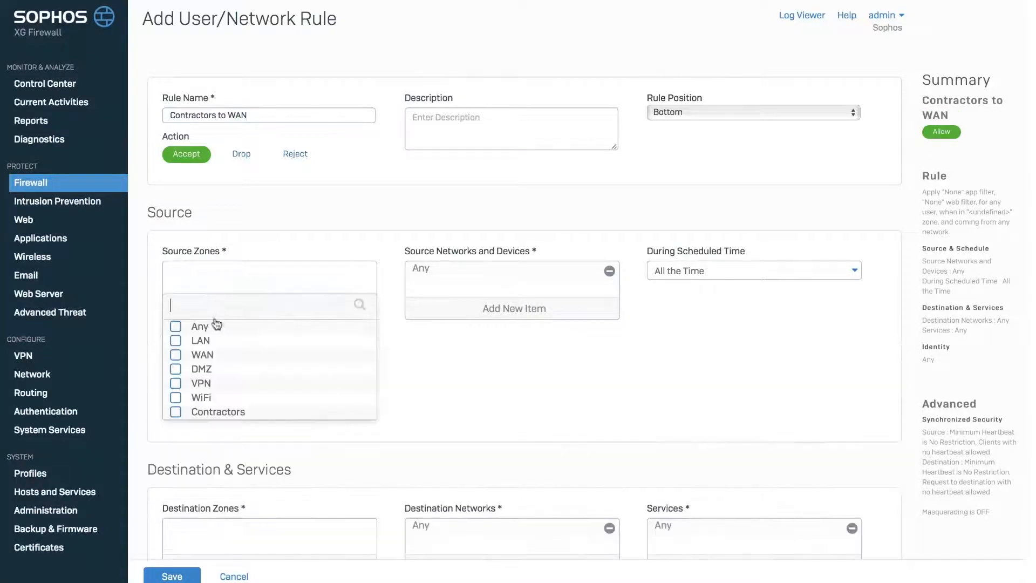
pyautogui.click(176, 412)
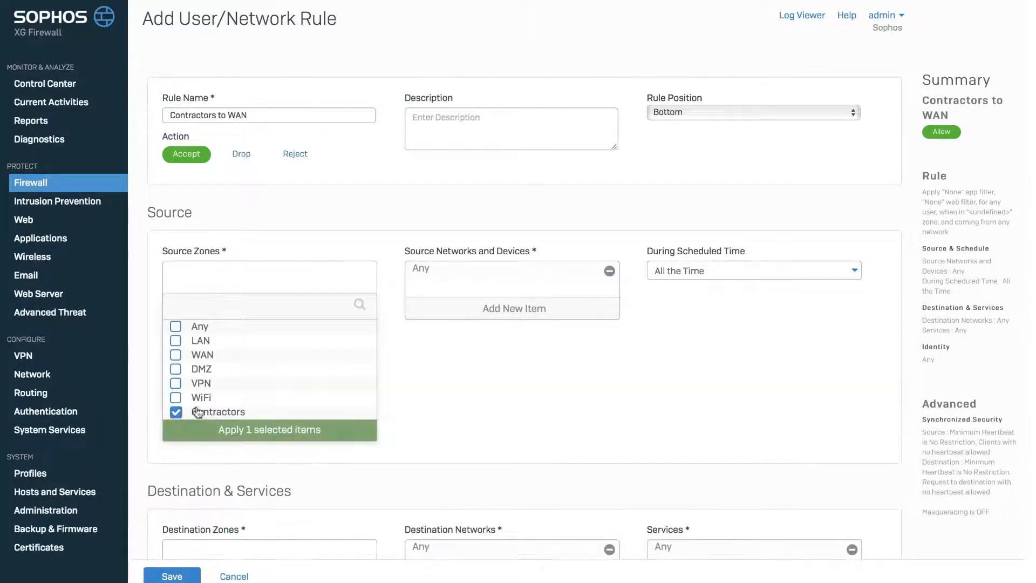
pyautogui.click(229, 431)
pyautogui.click(221, 461)
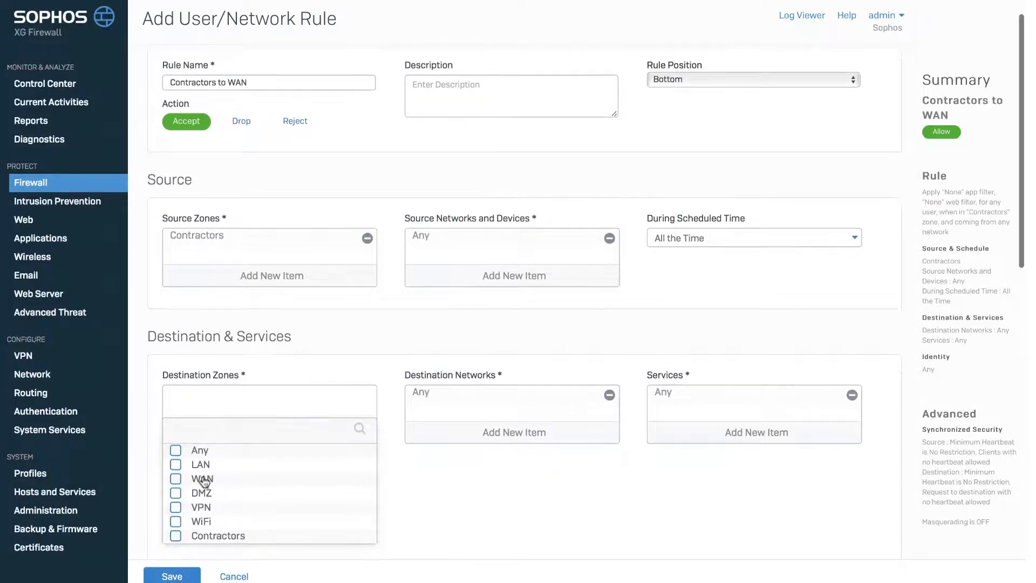
pyautogui.click(203, 480)
pyautogui.click(211, 550)
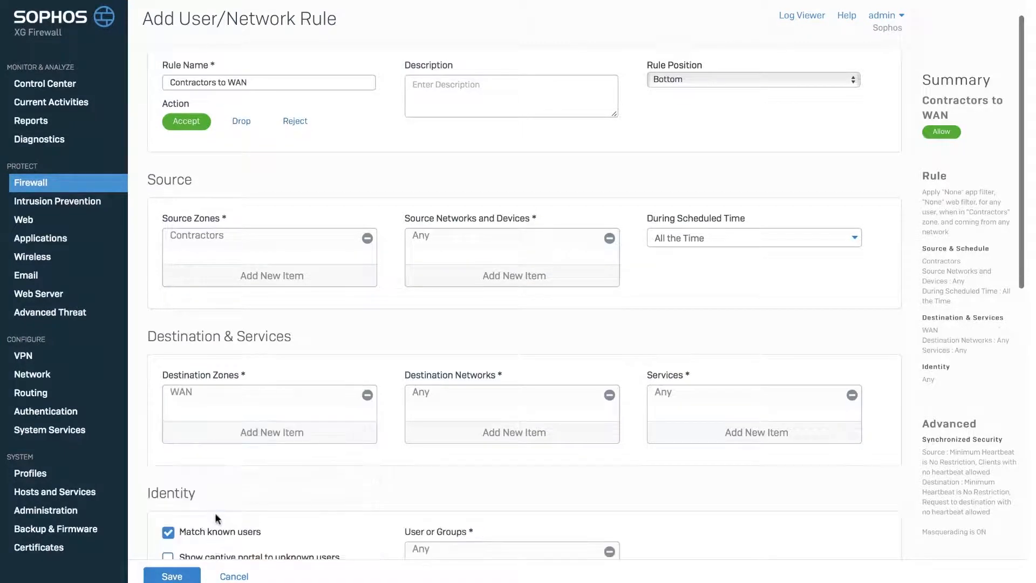
# Turn off matching of known users and enable HTTP scanning and zero-day threat detection with Sandstorm
pyautogui.scroll(-7, 218, 455)
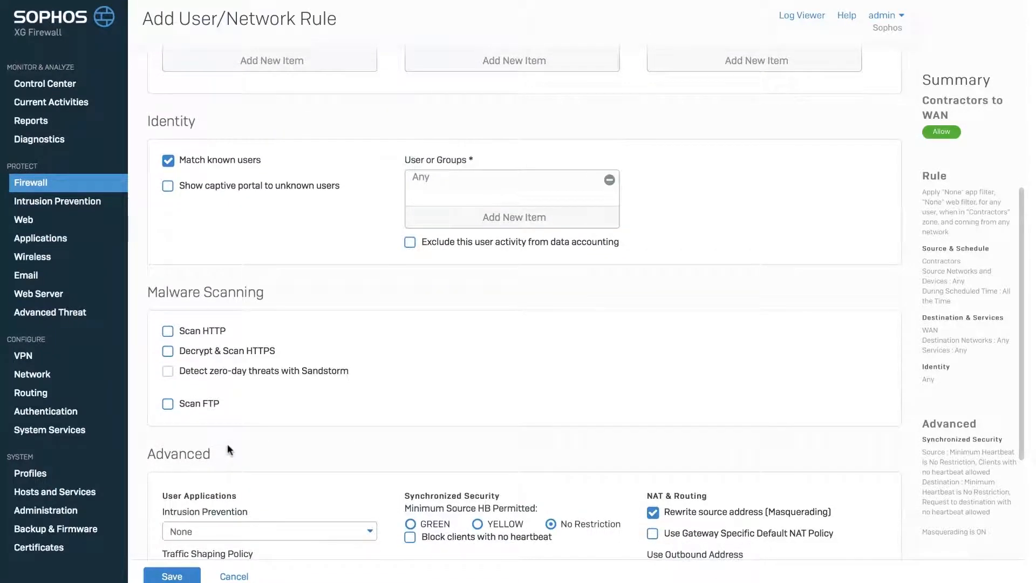
pyautogui.scroll(-1, 229, 449)
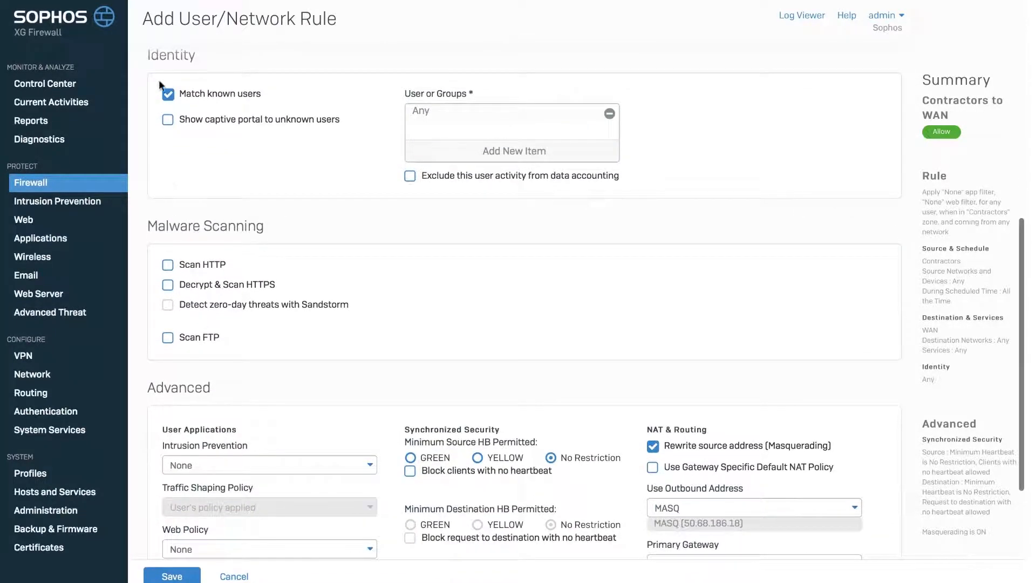
pyautogui.click(168, 94)
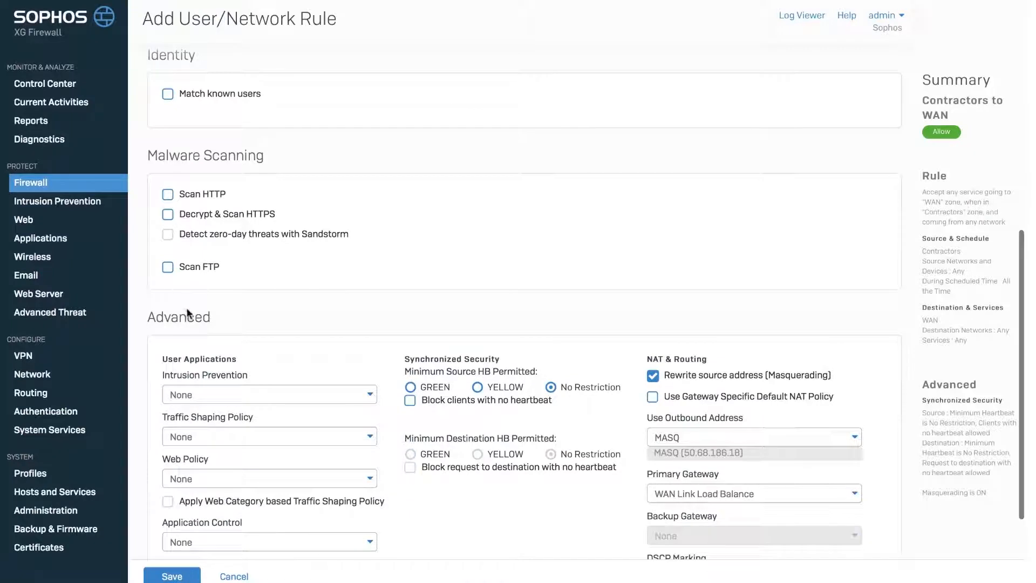
pyautogui.click(168, 195)
pyautogui.click(169, 235)
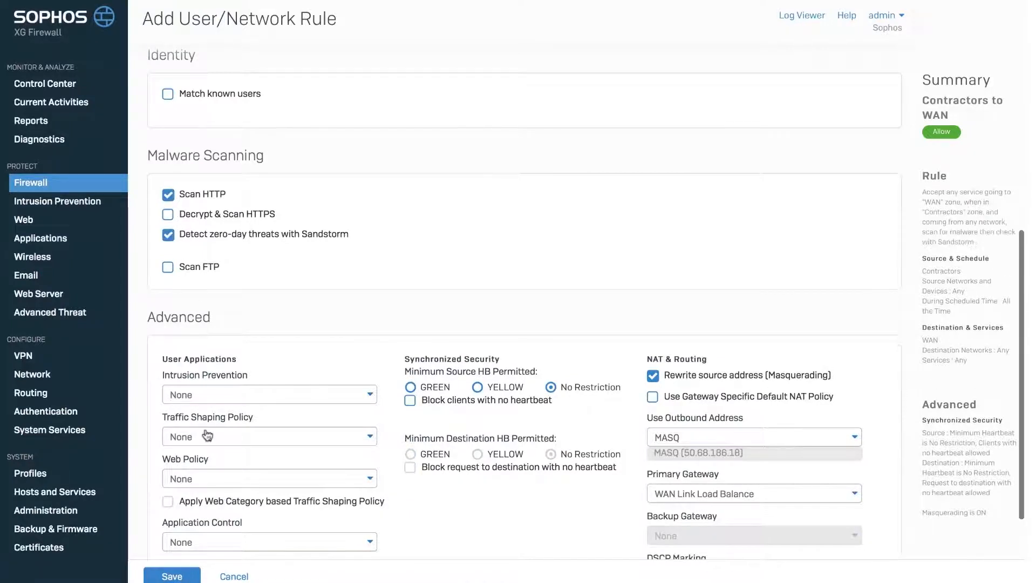
# Set the rule's intrusion prevention to lantowan_strict and its traffic shaping policy to VoIP Guarantee
pyautogui.click(241, 397)
pyautogui.click(224, 466)
pyautogui.scroll(-1, 241, 411)
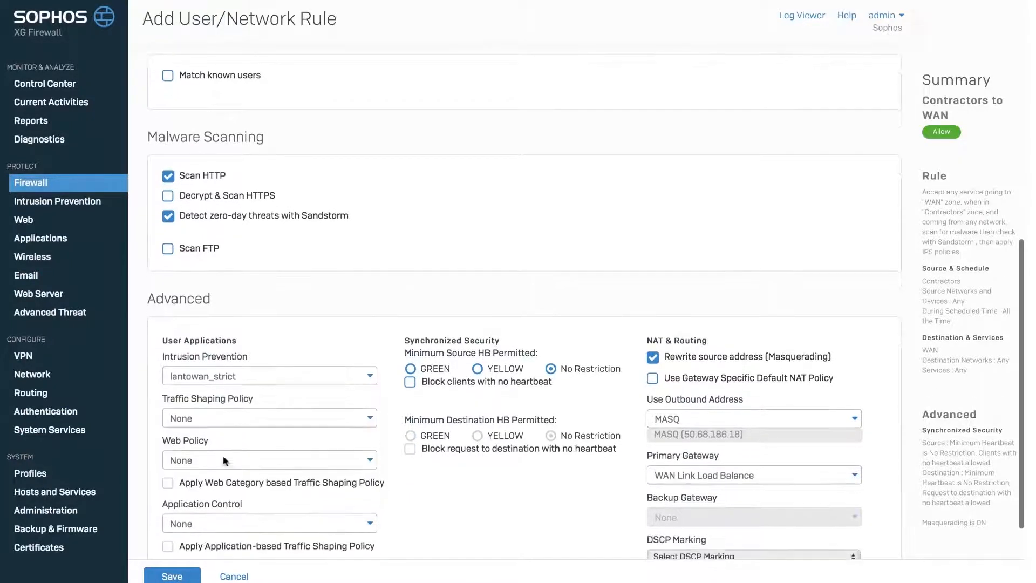
pyautogui.click(240, 411)
pyautogui.click(221, 464)
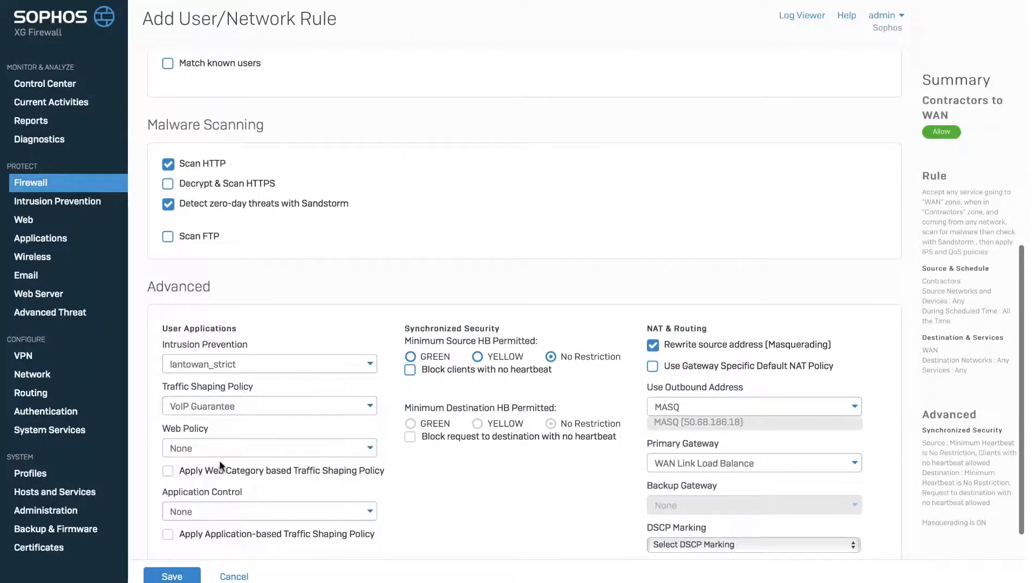
# Set the web policy to Default Workplace Policy and application control to Block generally unwanted apps
pyautogui.scroll(-1, 227, 448)
pyautogui.click(229, 425)
pyautogui.scroll(-1, 230, 425)
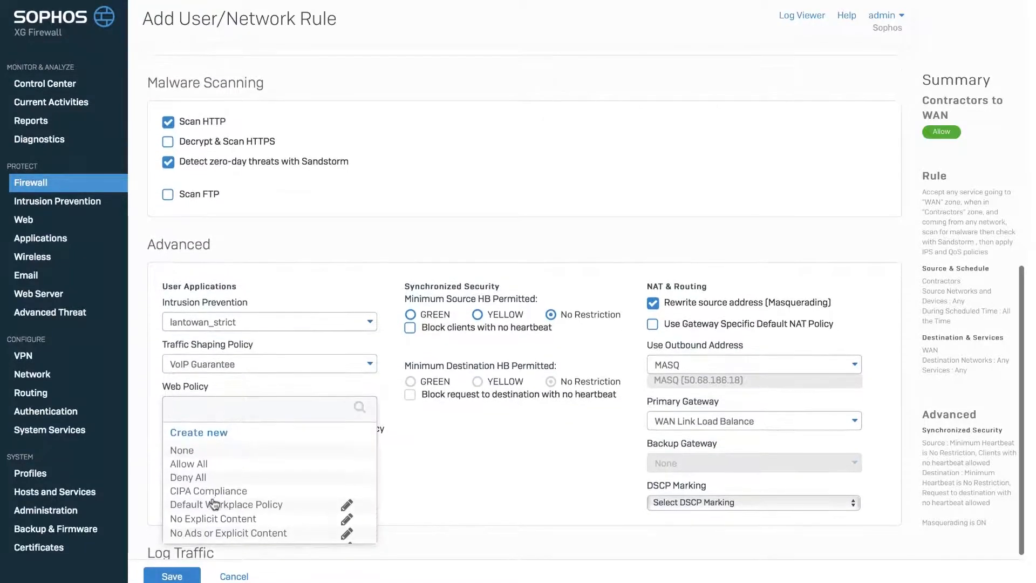
pyautogui.click(212, 500)
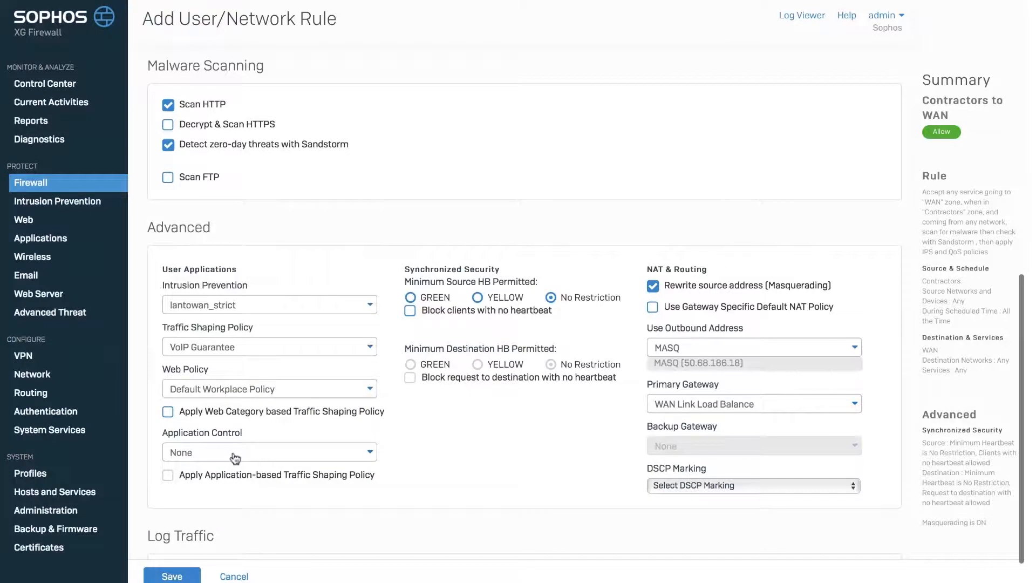
pyautogui.click(232, 468)
pyautogui.scroll(-2, 232, 468)
pyautogui.click(218, 492)
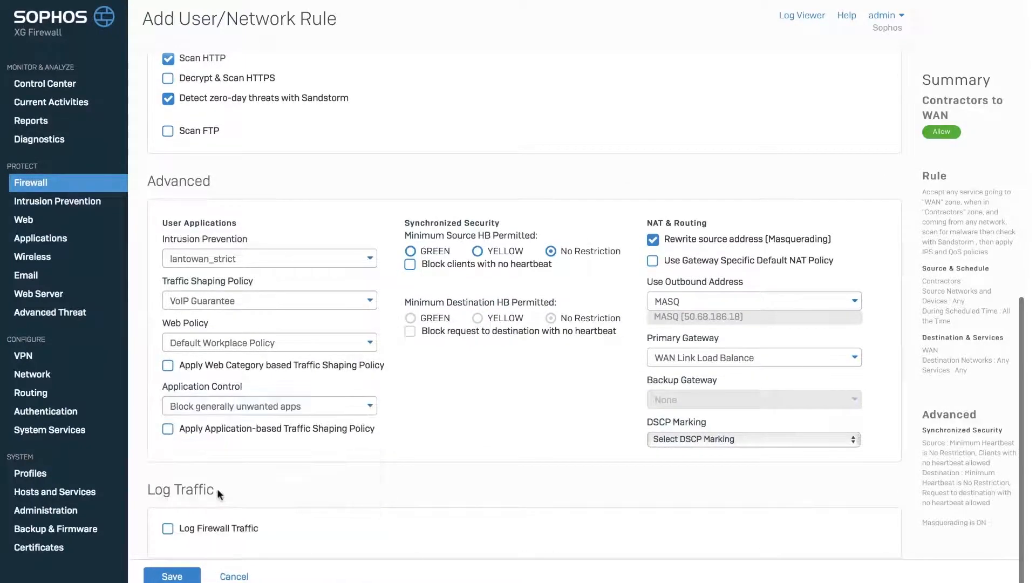
# Enable firewall traffic logging for the rule and save it
pyautogui.scroll(-1, 205, 499)
pyautogui.click(195, 511)
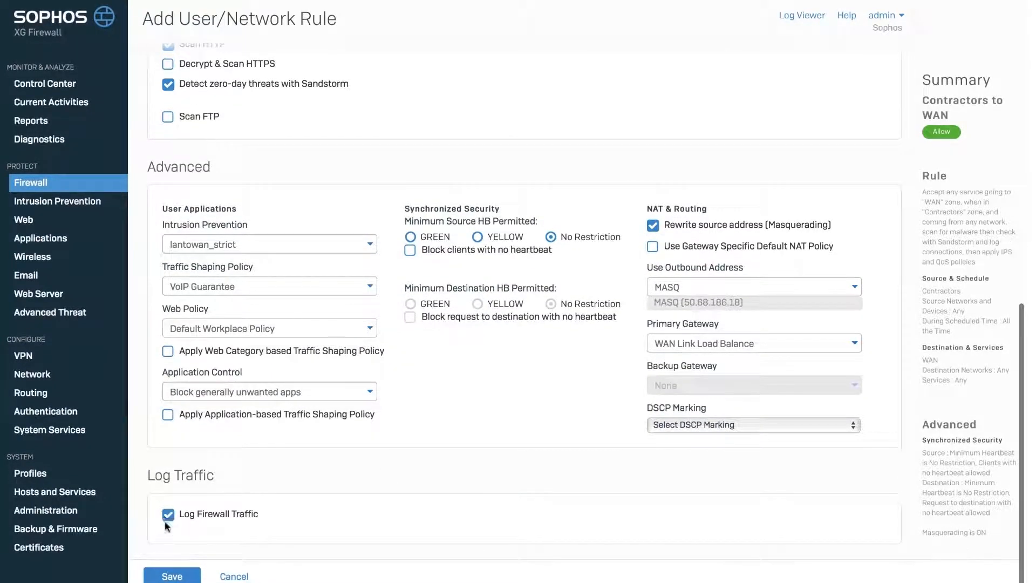
pyautogui.click(169, 576)
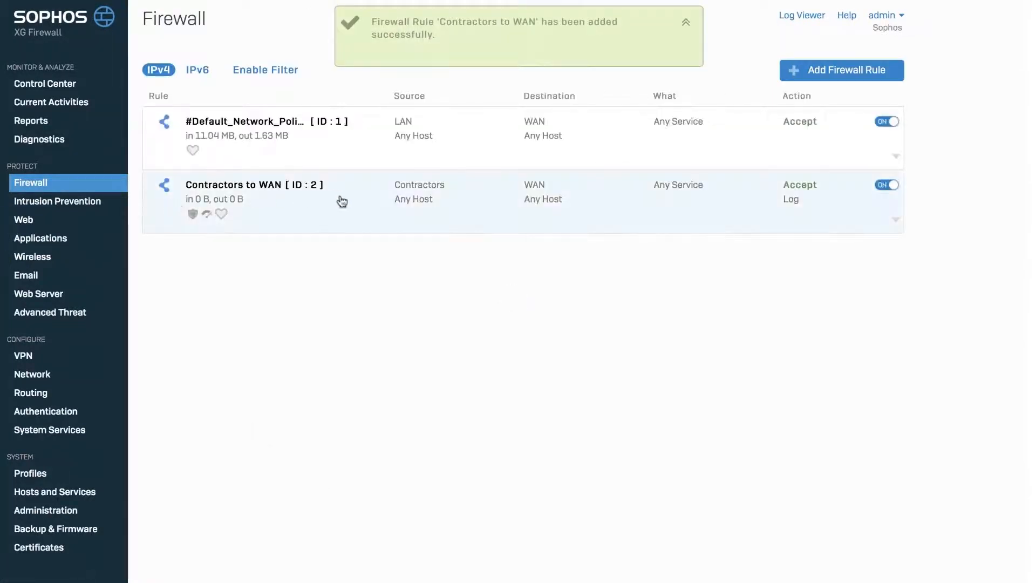
# Open the network interfaces list and view the interface types available for adding
pyautogui.click(33, 376)
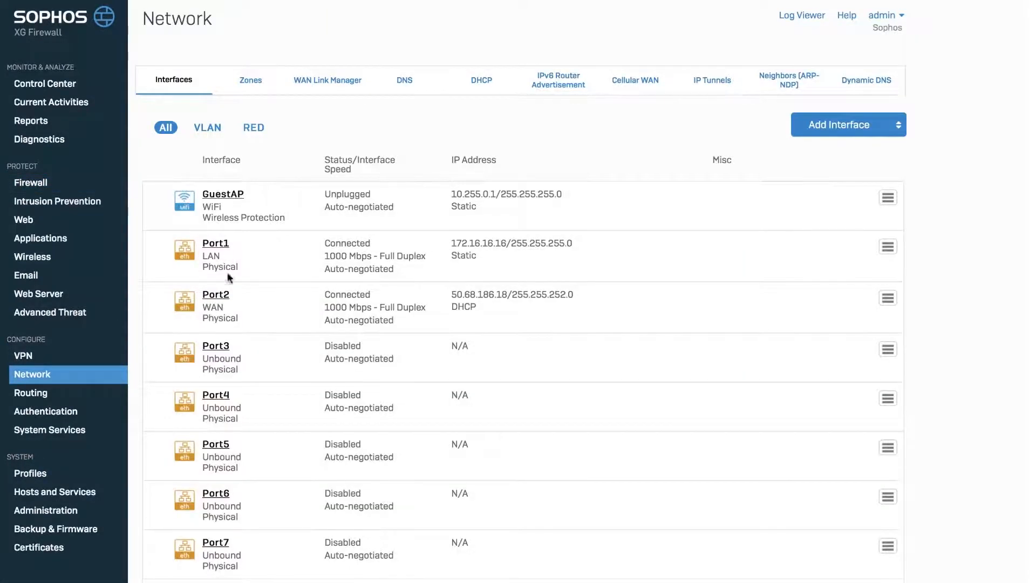
pyautogui.click(829, 133)
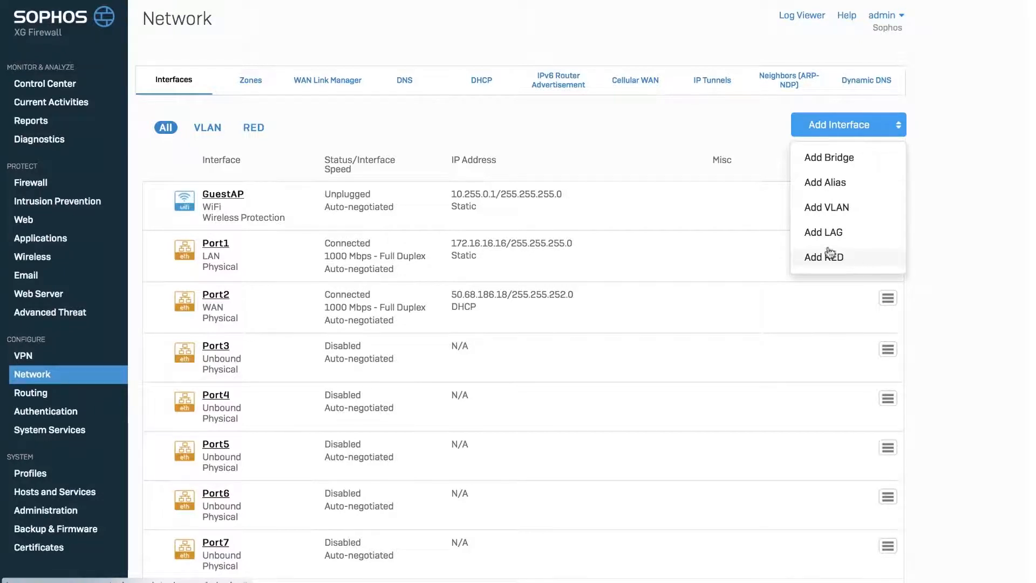
pyautogui.click(653, 140)
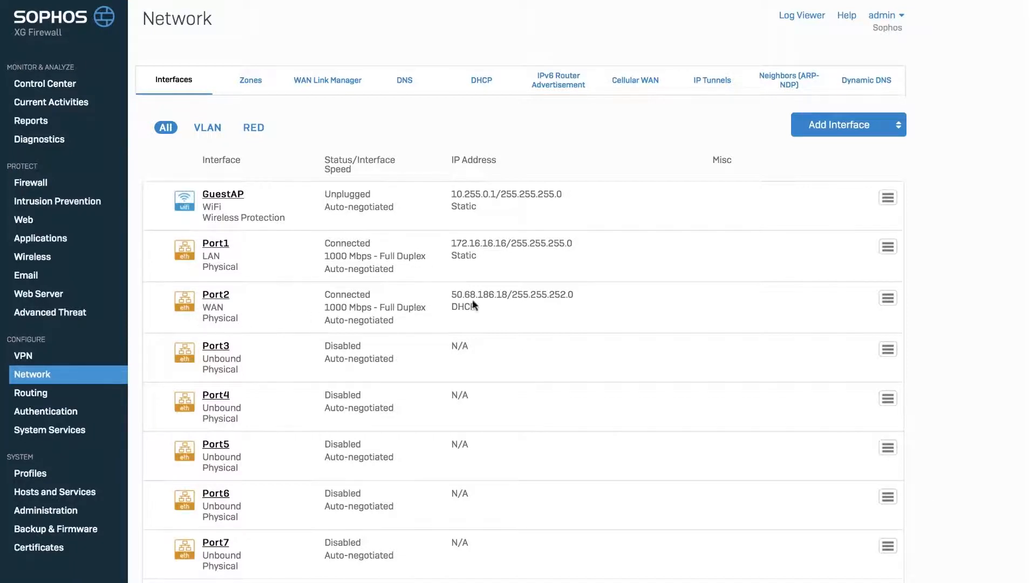
# Assign Port3 to the Contractors zone with the static IPv4 address 172.16.32.254, and confirm the interface update
pyautogui.click(227, 346)
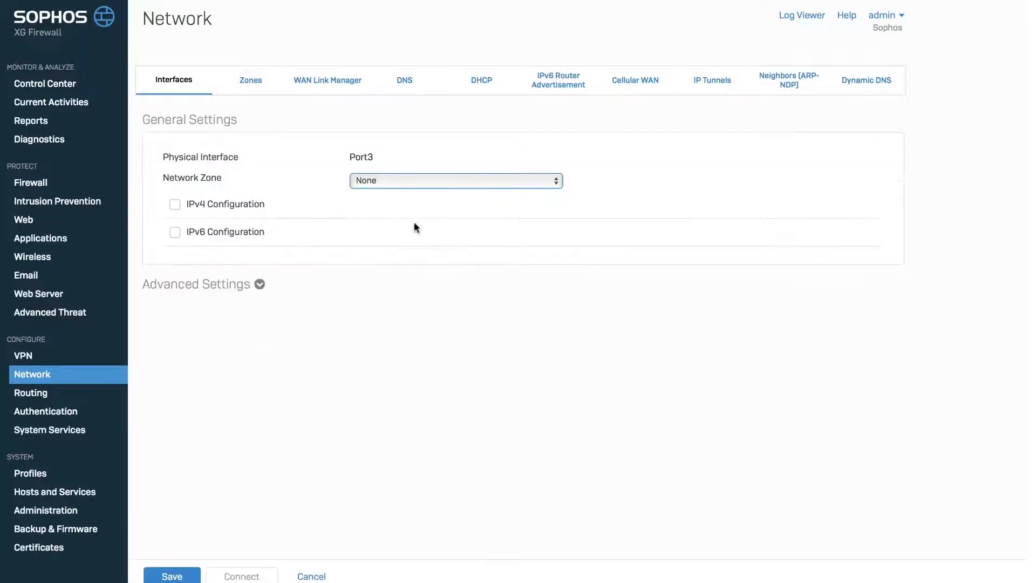
pyautogui.click(449, 180)
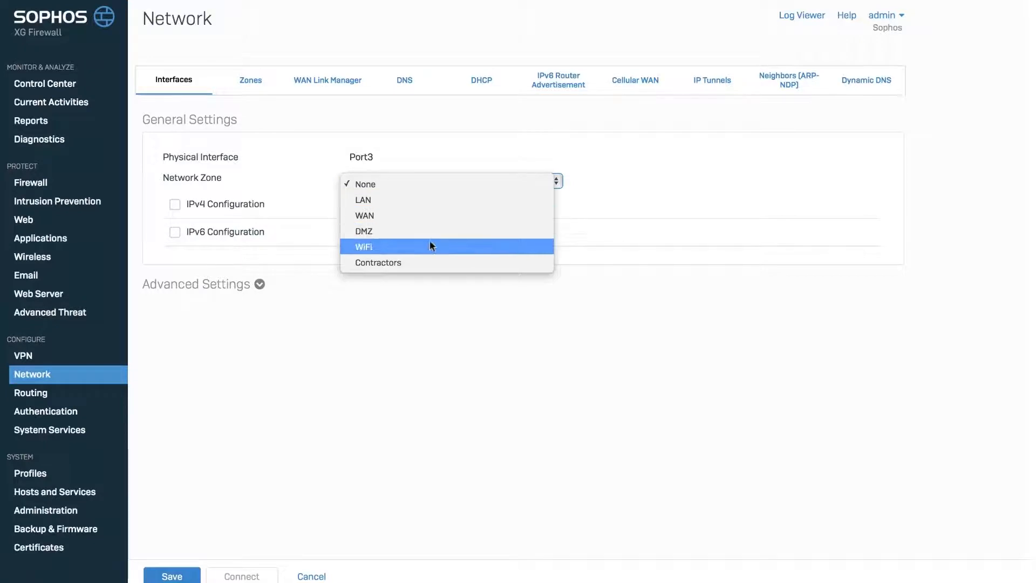
pyautogui.click(386, 263)
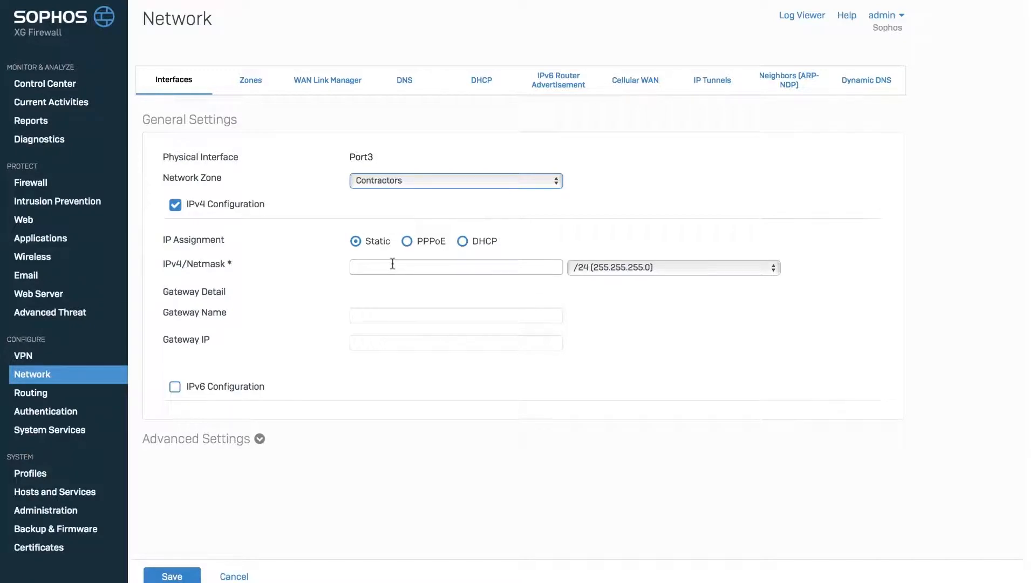
pyautogui.click(392, 264)
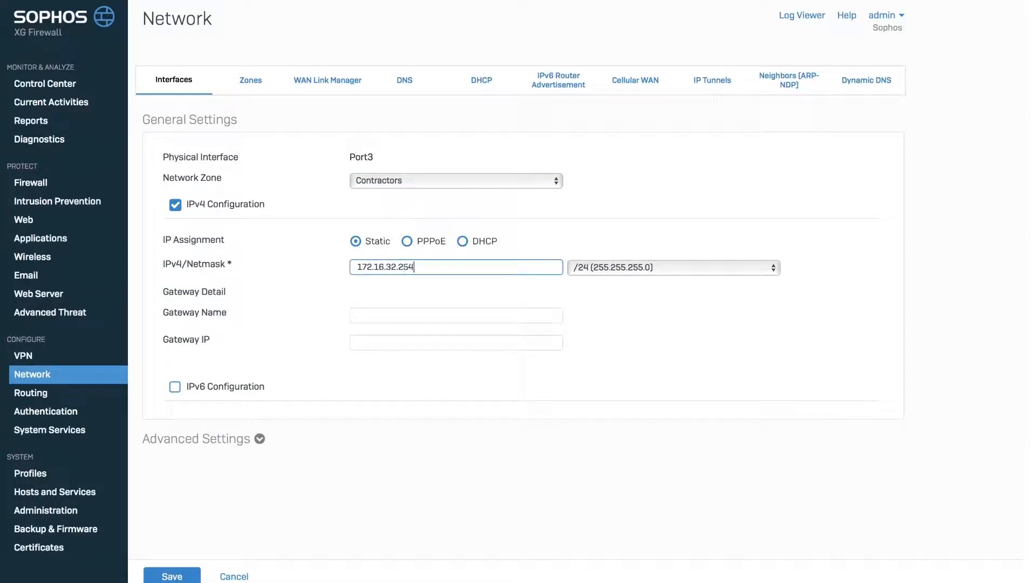
pyautogui.click(172, 576)
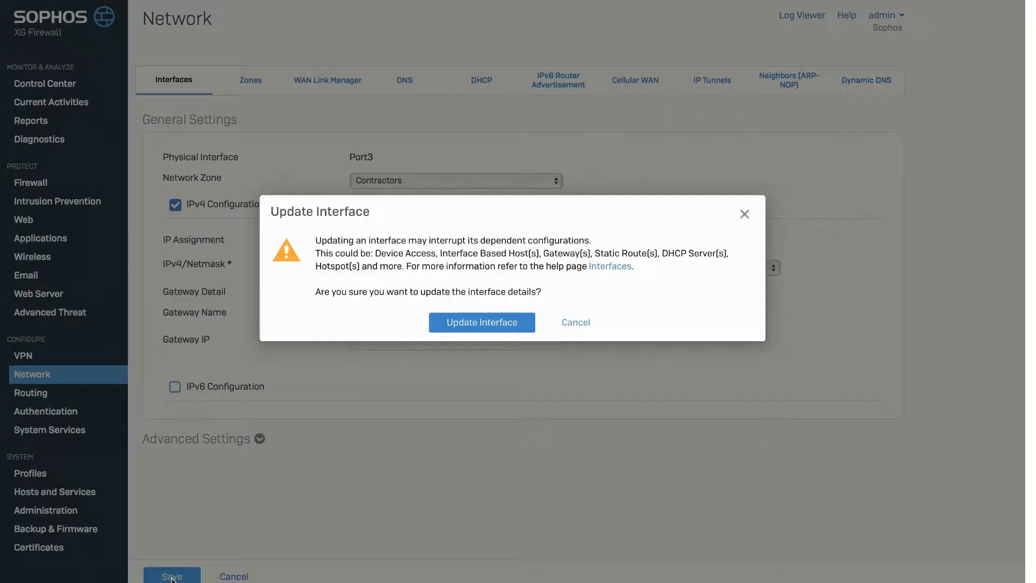
pyautogui.click(486, 322)
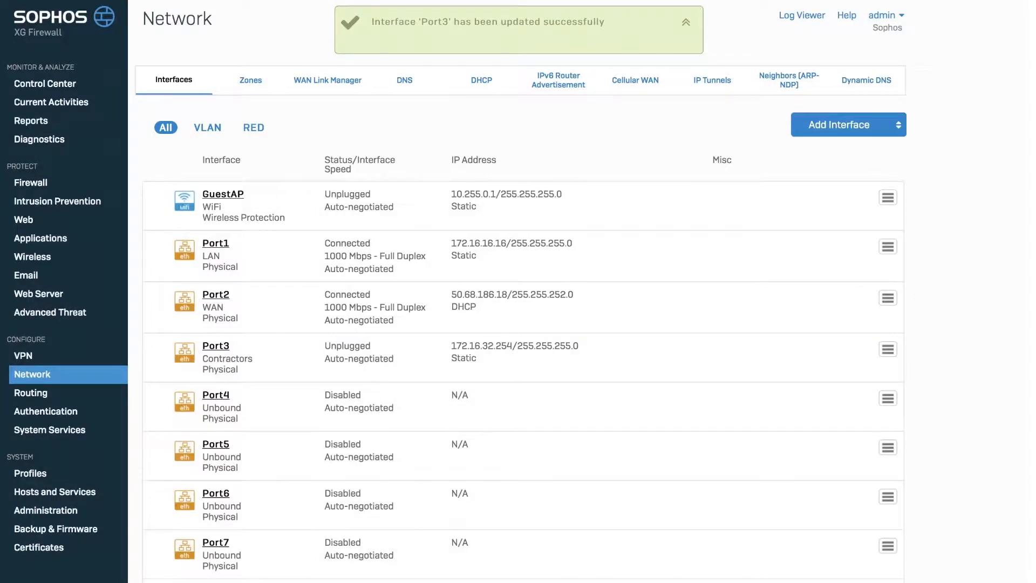
# Start a new bridge interface and name it MyBridge
pyautogui.click(854, 133)
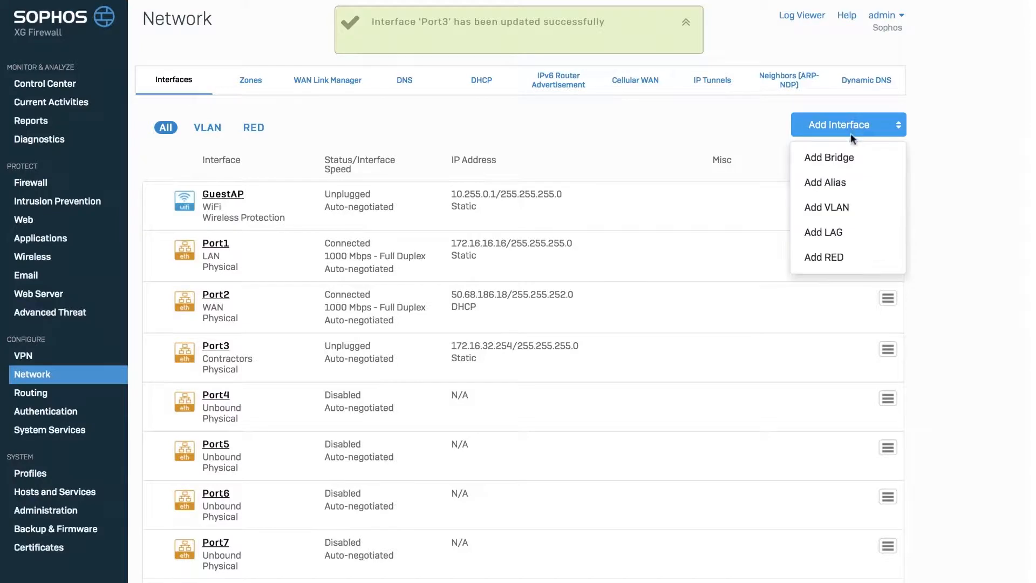
pyautogui.click(849, 158)
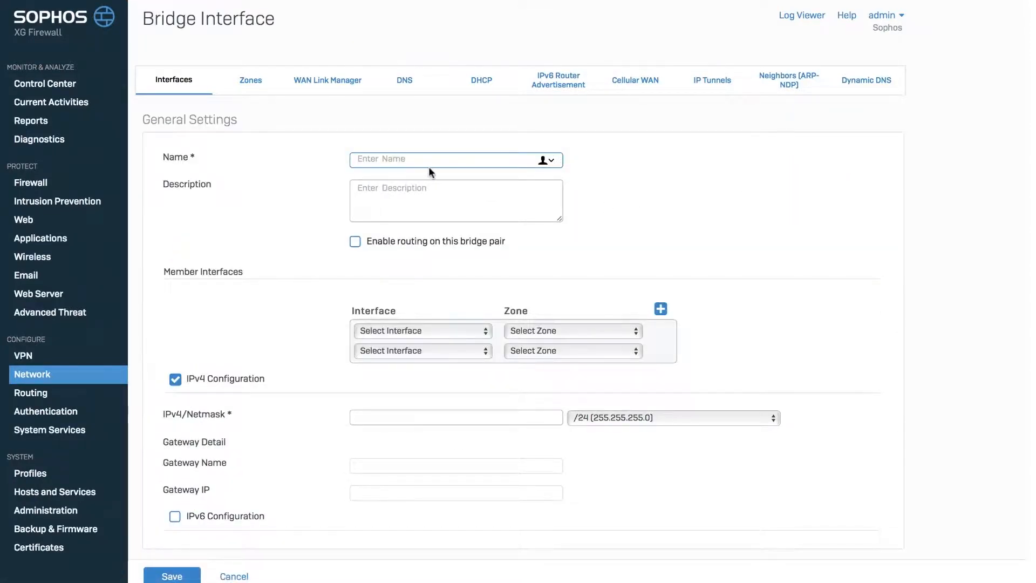
pyautogui.write('MyBridge')
# Set the bridge's member interfaces to Port4 and Port5, both in the LAN zone
pyautogui.click(477, 331)
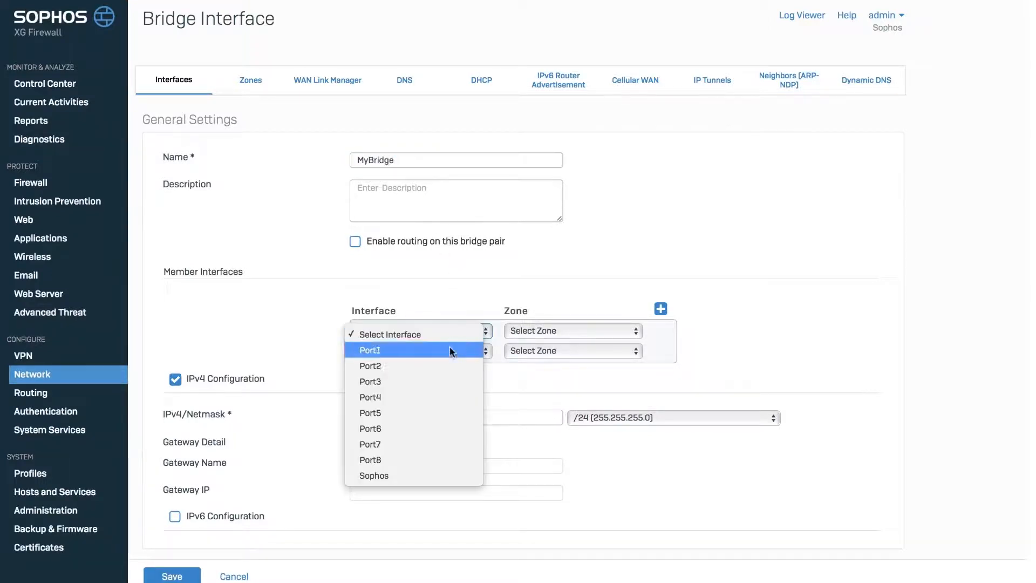
pyautogui.click(420, 397)
pyautogui.click(549, 329)
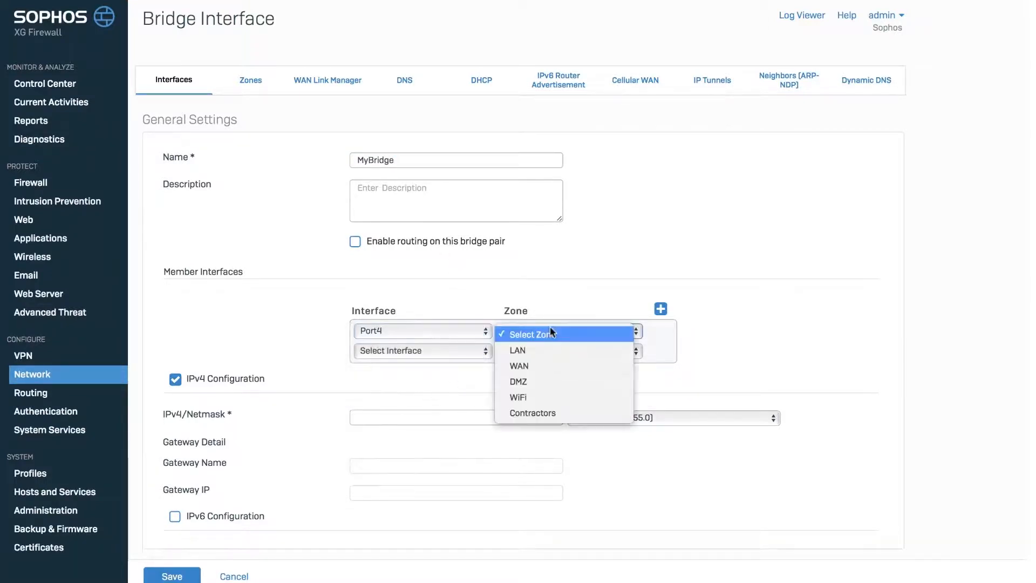
pyautogui.click(542, 350)
pyautogui.click(455, 349)
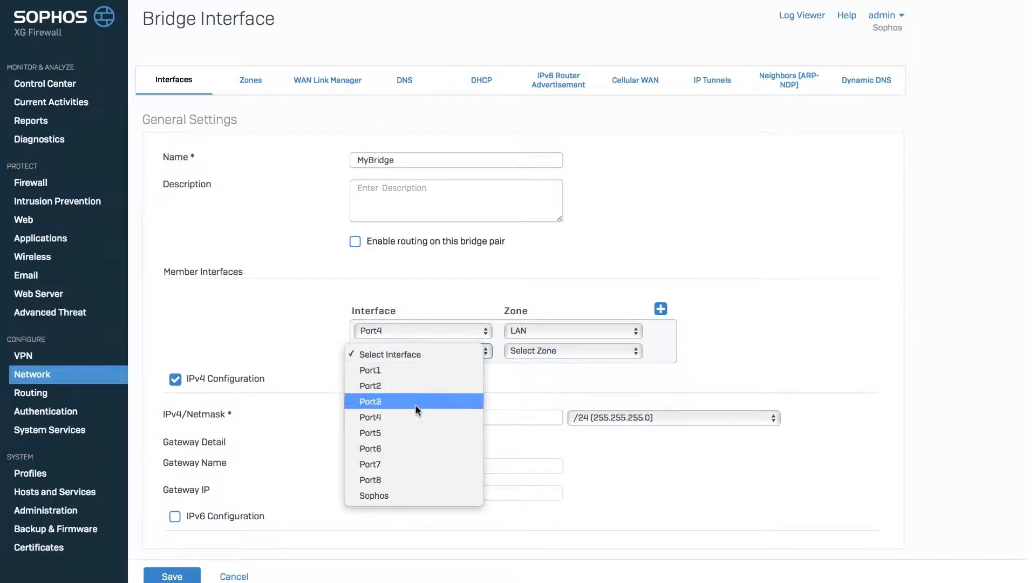
pyautogui.click(561, 351)
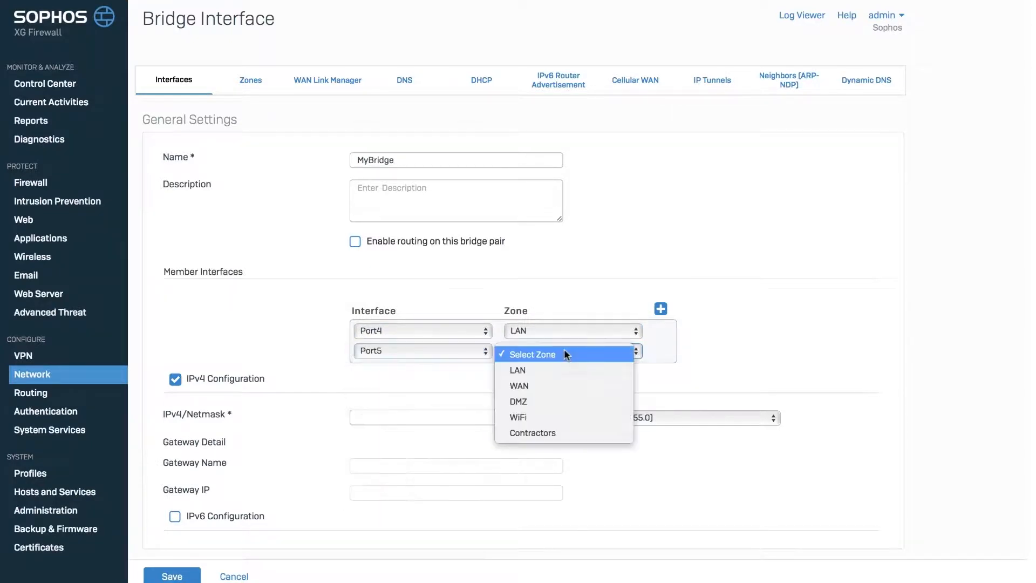
pyautogui.click(546, 370)
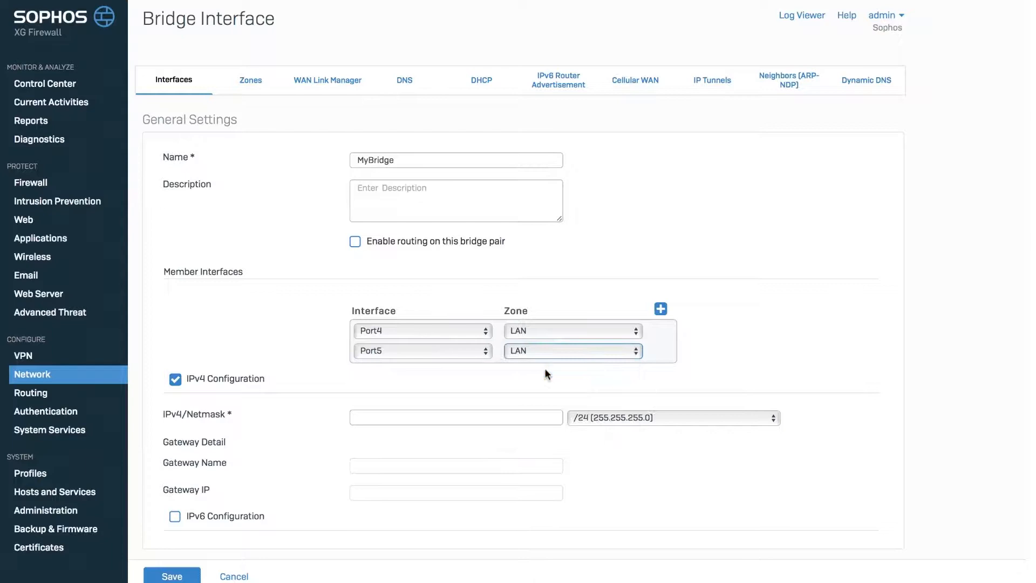
# Give the bridge the IPv4 address 192.16.16.16, then save it and confirm adding the bridge
pyautogui.click(418, 415)
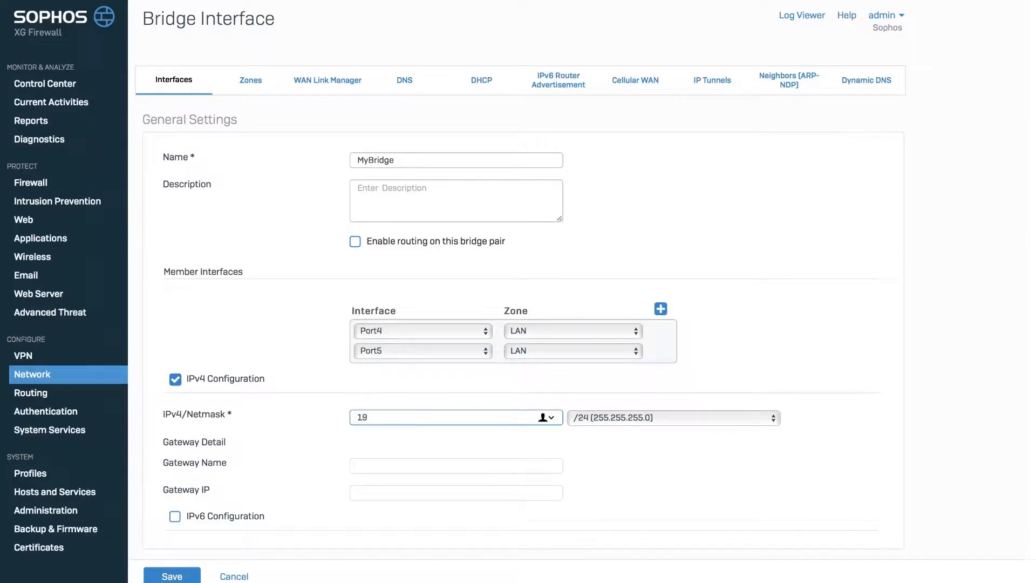
pyautogui.write('192.16.16.16')
pyautogui.click(180, 578)
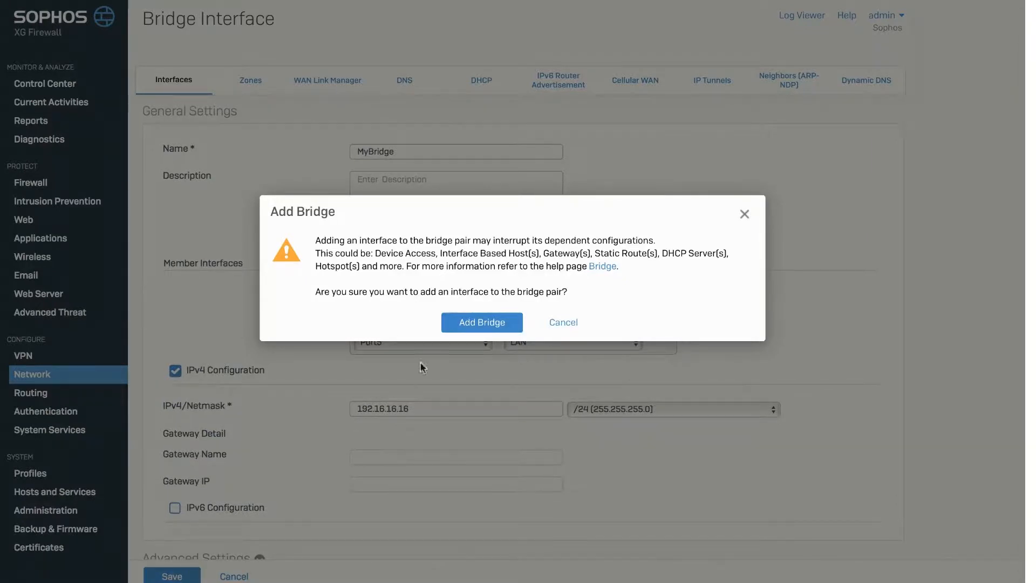
pyautogui.click(491, 324)
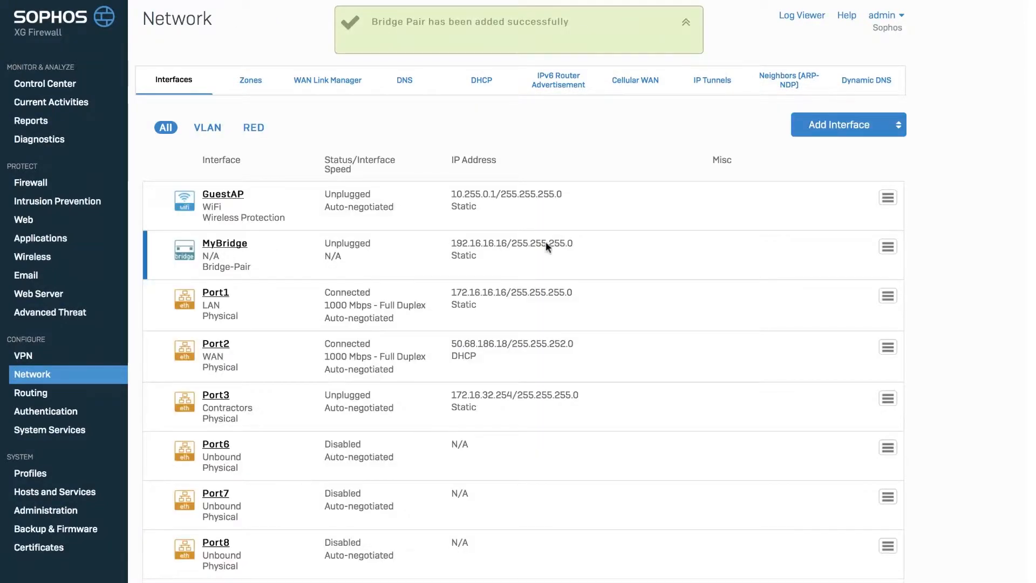
# Start a new user/network firewall rule and name it LAN to LAN
pyautogui.click(35, 183)
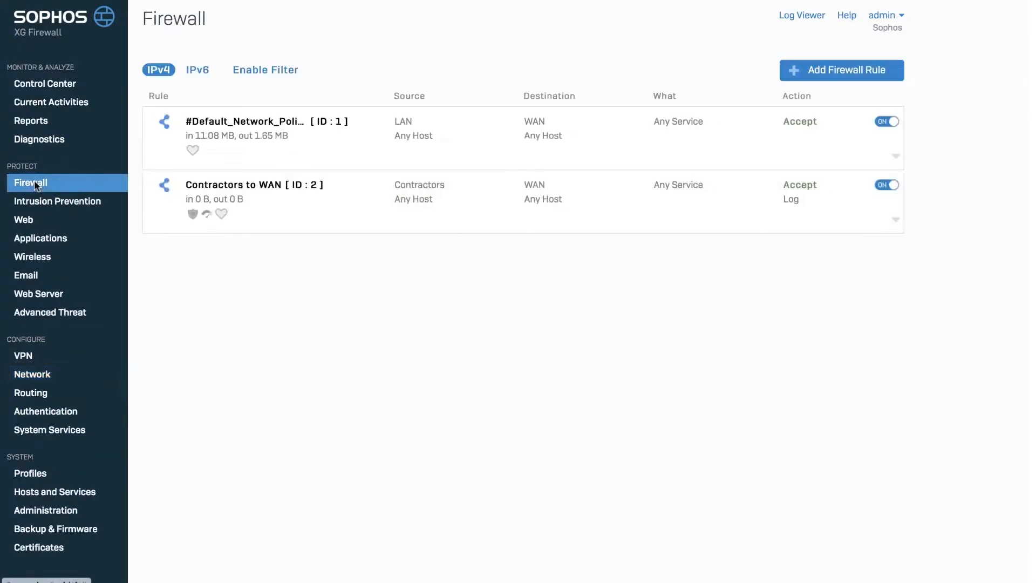
pyautogui.click(843, 81)
pyautogui.click(812, 114)
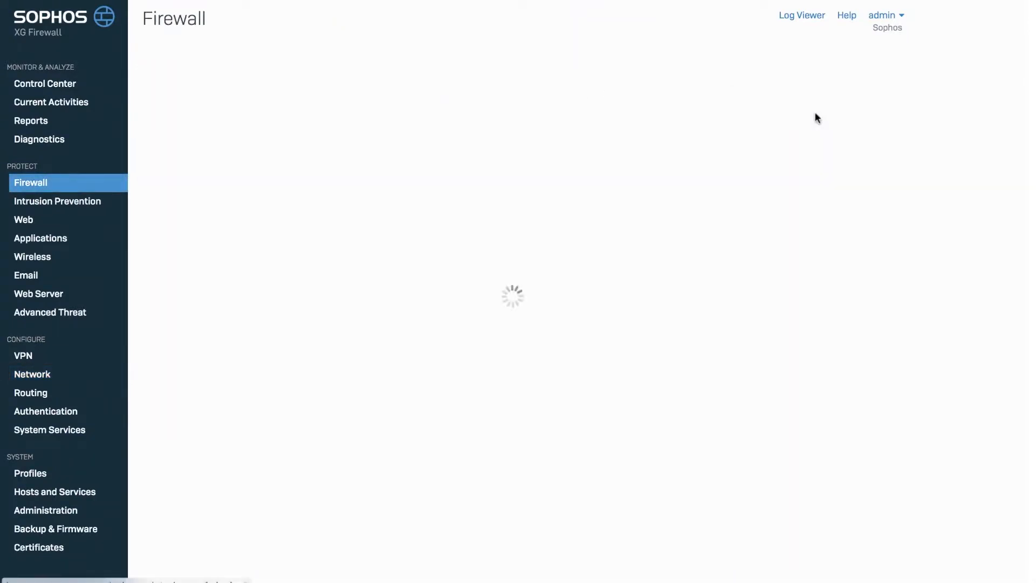
pyautogui.click(264, 115)
pyautogui.write('LAN to LAN')
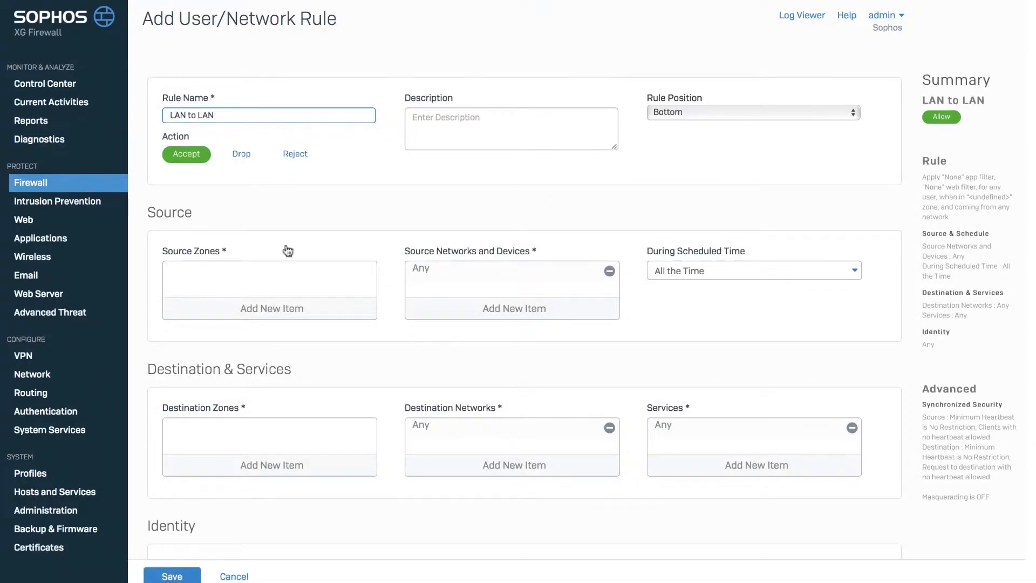
# Set both the source zone and the destination zone of the rule to LAN
pyautogui.click(259, 281)
pyautogui.click(205, 341)
pyautogui.click(259, 429)
pyautogui.scroll(-1, 266, 370)
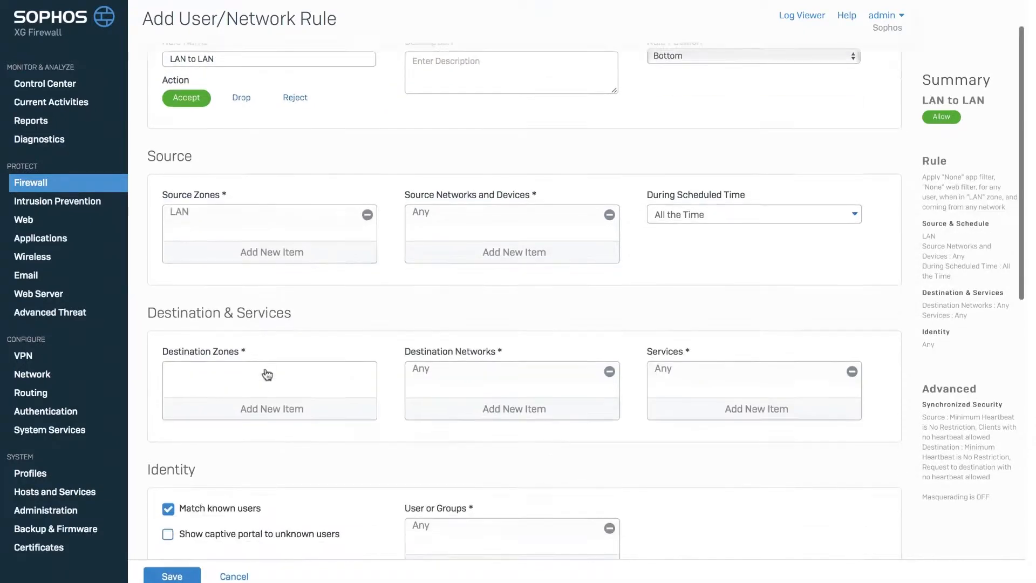
pyautogui.click(266, 372)
pyautogui.click(243, 441)
pyautogui.click(253, 527)
# Disable matching of known users for the LAN to LAN rule and save it
pyautogui.click(248, 502)
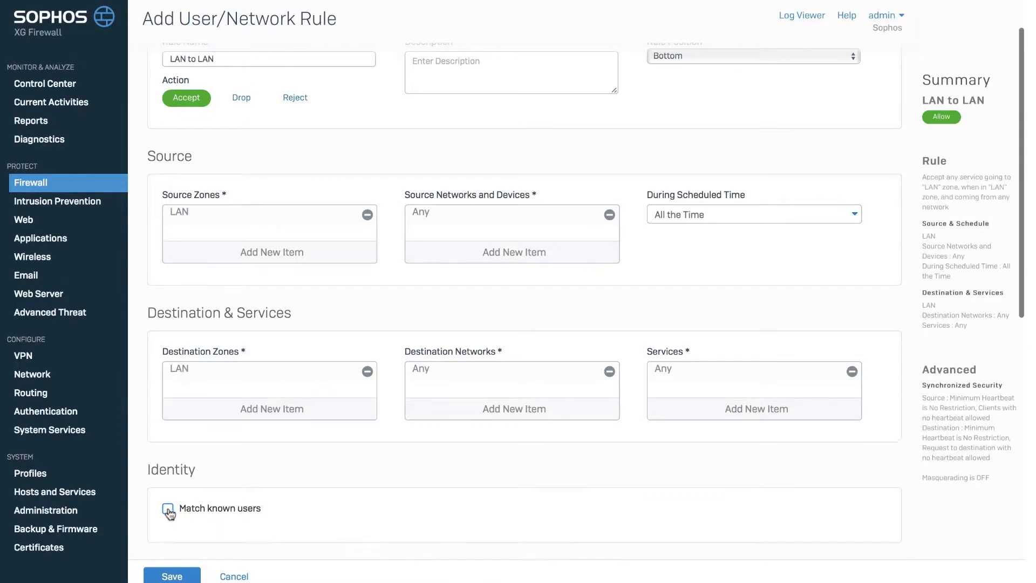
pyautogui.scroll(-8, 274, 497)
pyautogui.click(173, 576)
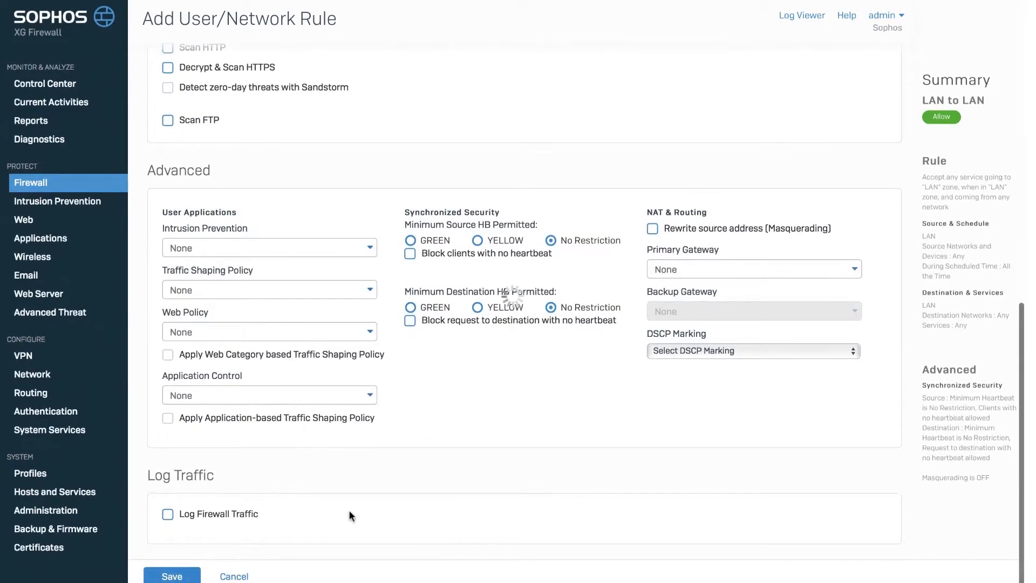